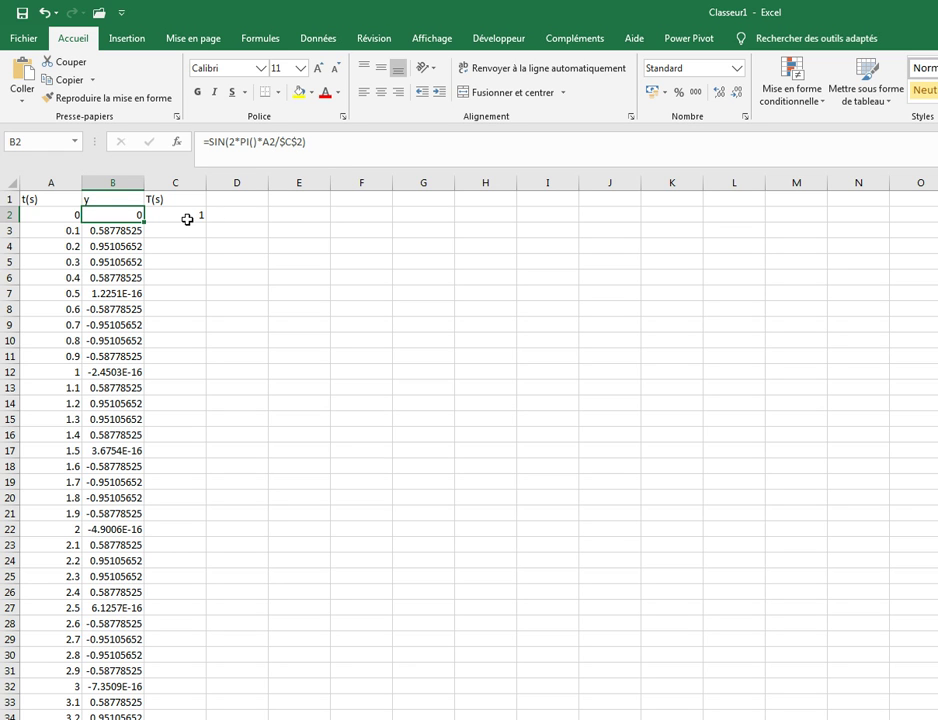
- Insert a scatter chart with smooth lines from columns A and B and enlarge it to start beside the data below row 3
drag(65, 182, 104, 181)
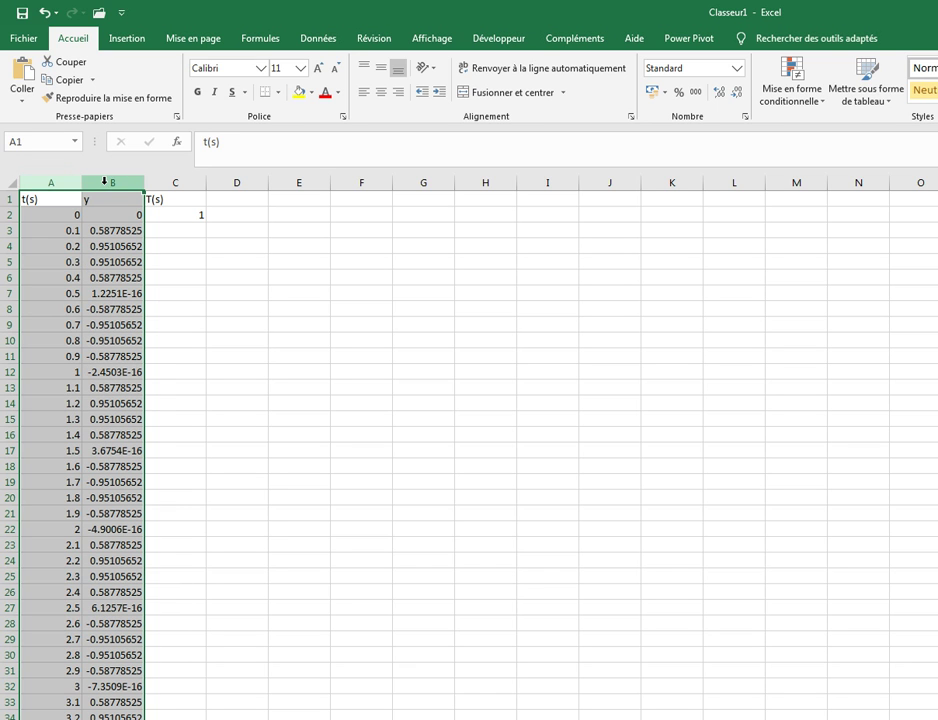
click(124, 38)
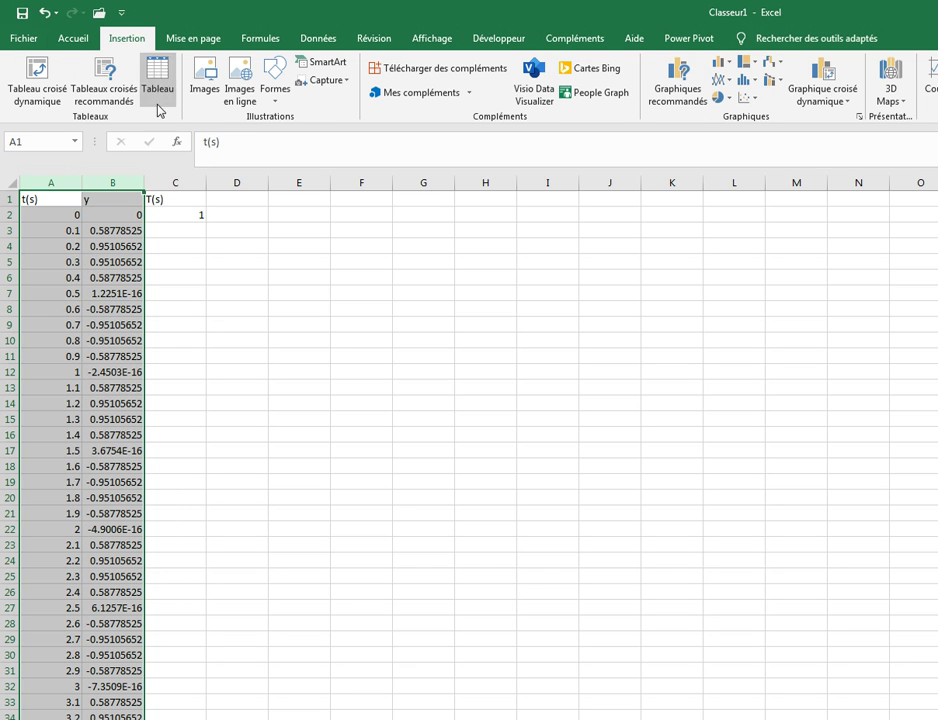
click(750, 99)
click(845, 148)
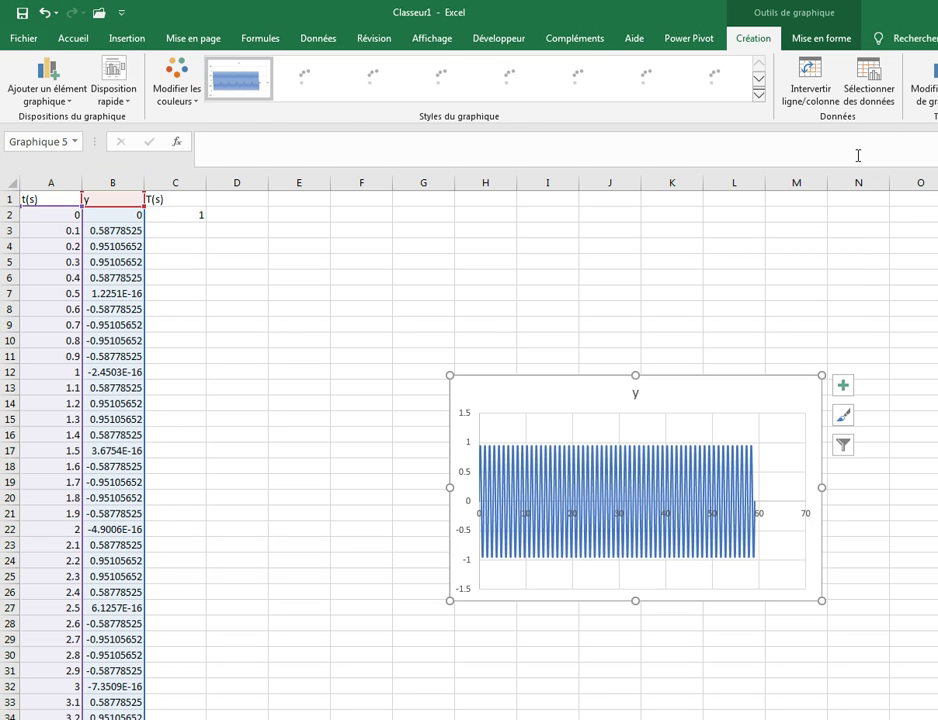
drag(450, 376, 148, 236)
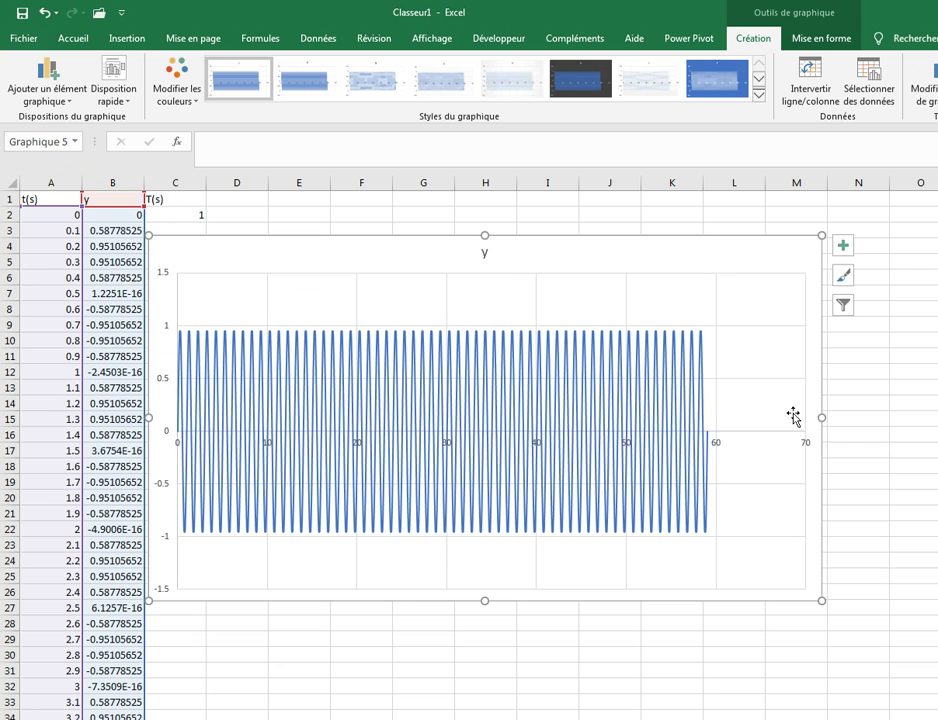
- Set the maximum of the chart's horizontal axis to 60
click(716, 446)
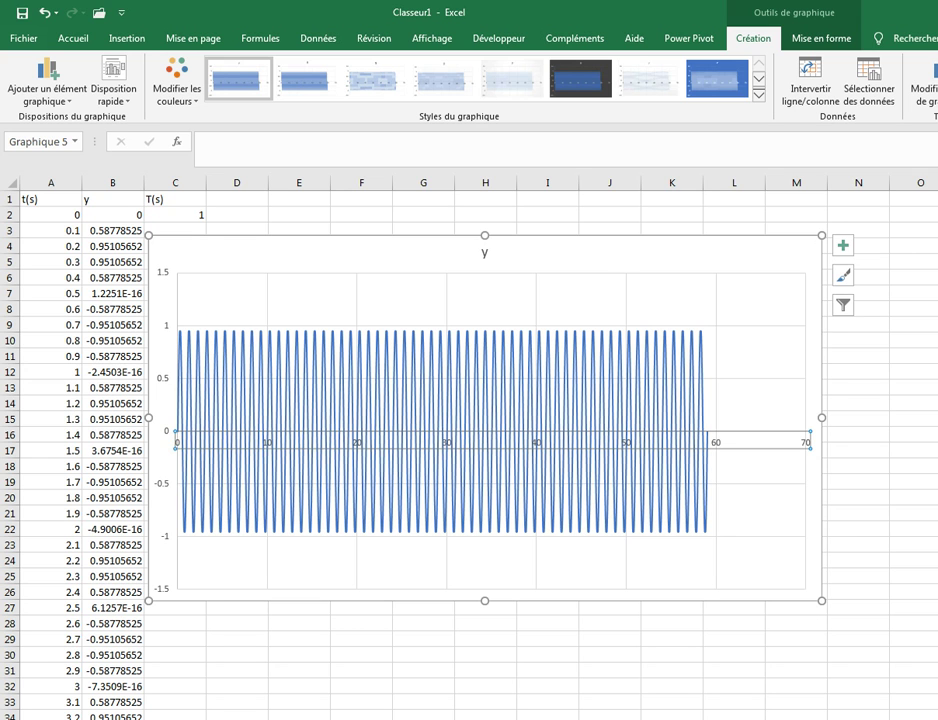
key(Return)
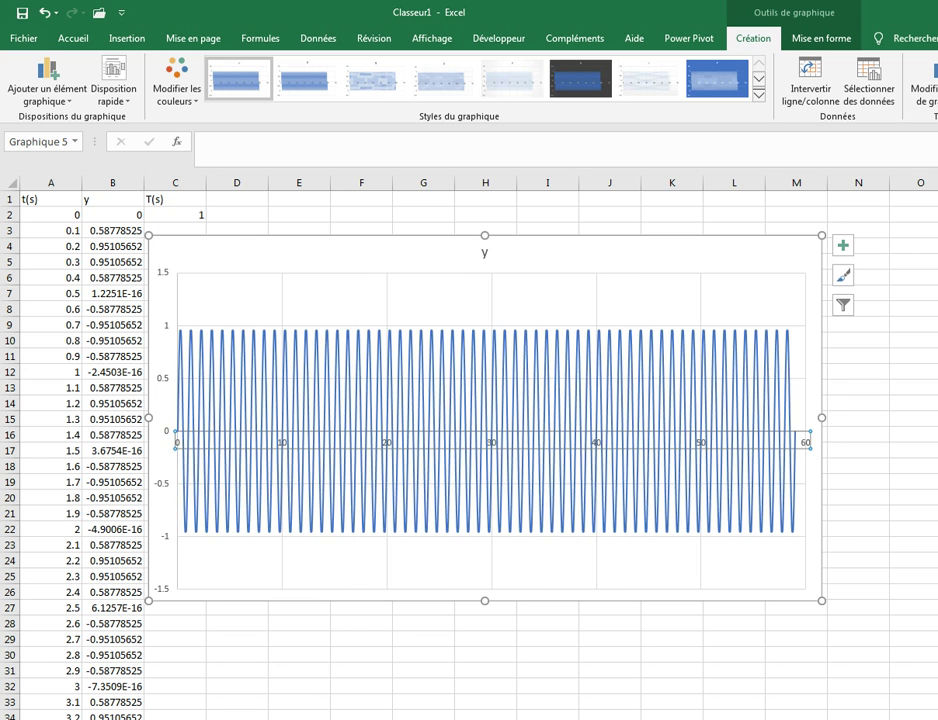
click(289, 637)
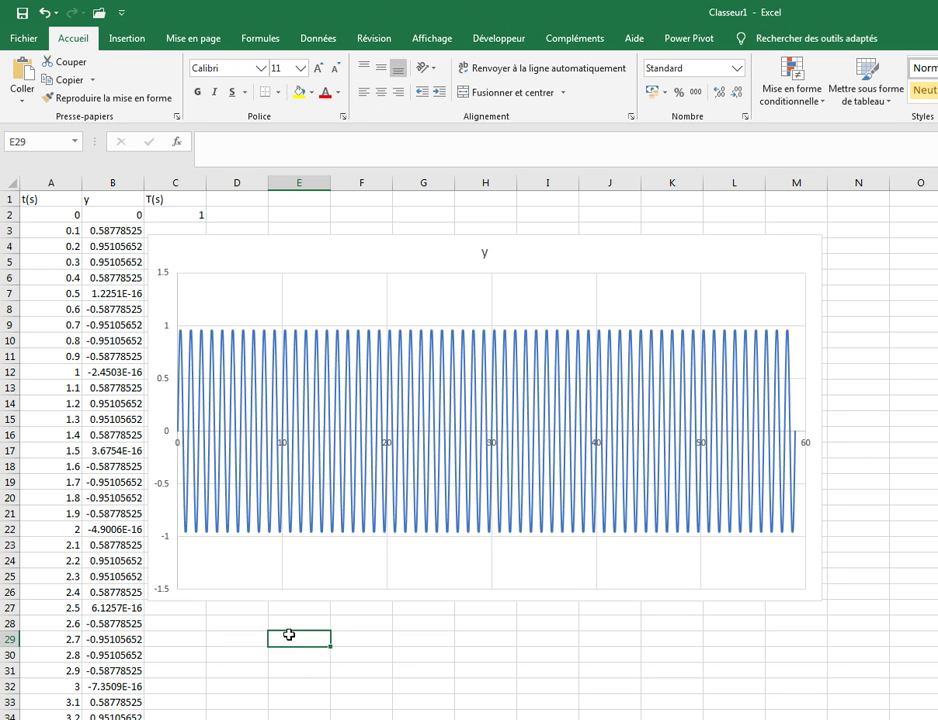
- Try a period of 2 in cell C2, restoring it to 1
click(177, 220)
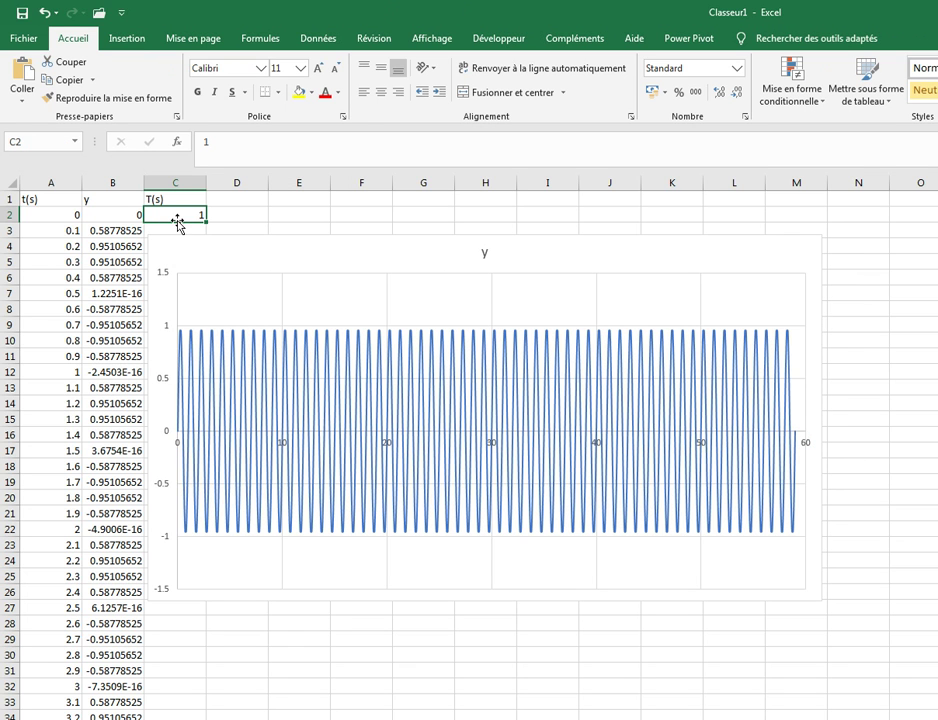
text(2)
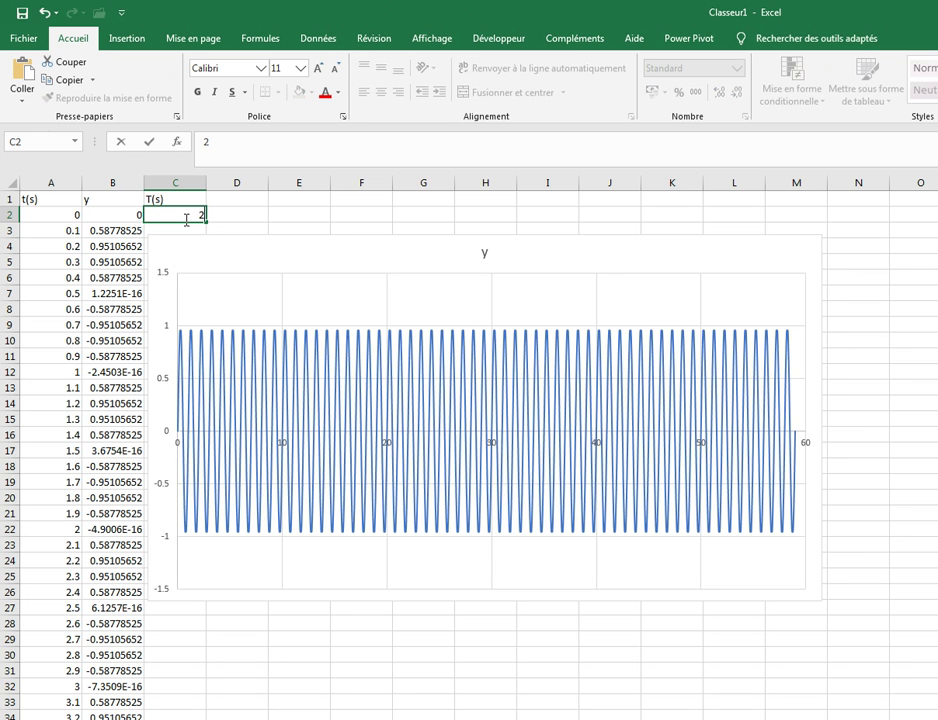
key(Return)
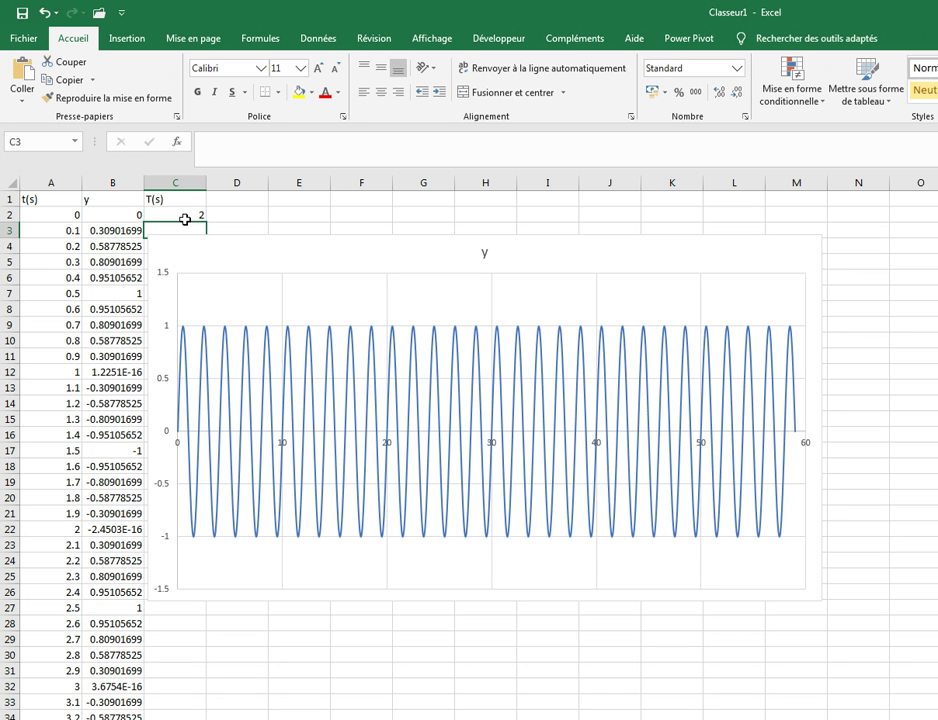
click(187, 216)
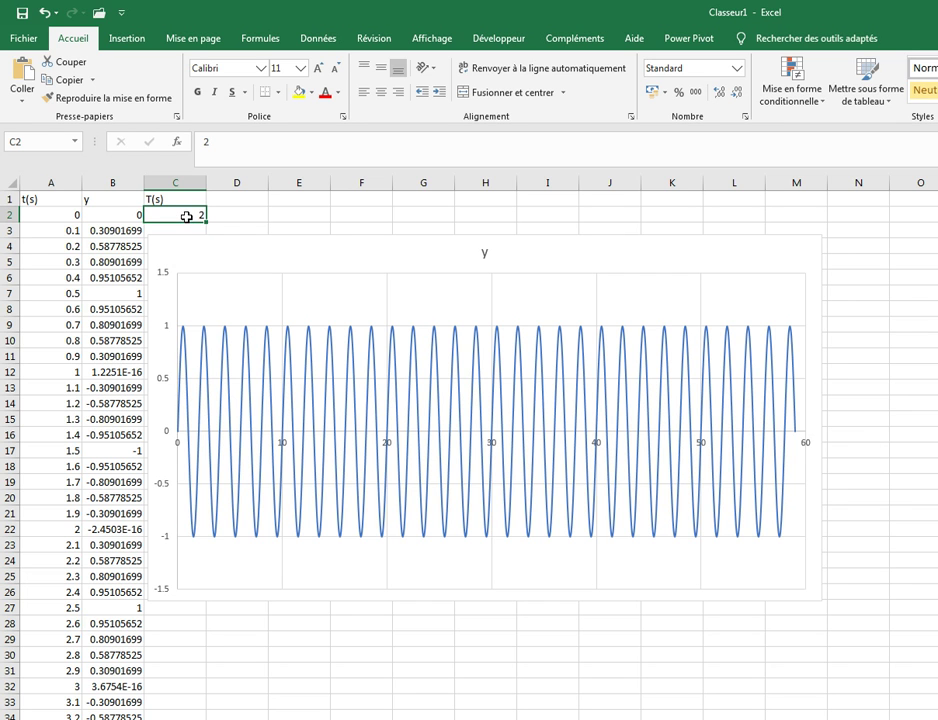
text(1)
click(258, 220)
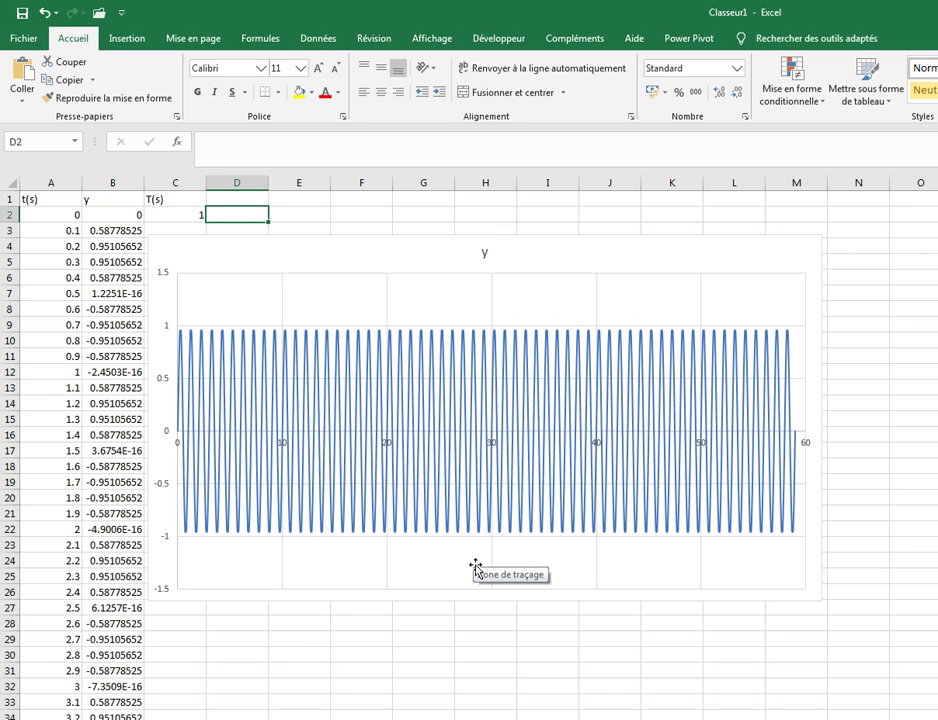
- Examine how the Développeur tab is added in the ribbon customization options, with all tabs listed as the command source
click(498, 40)
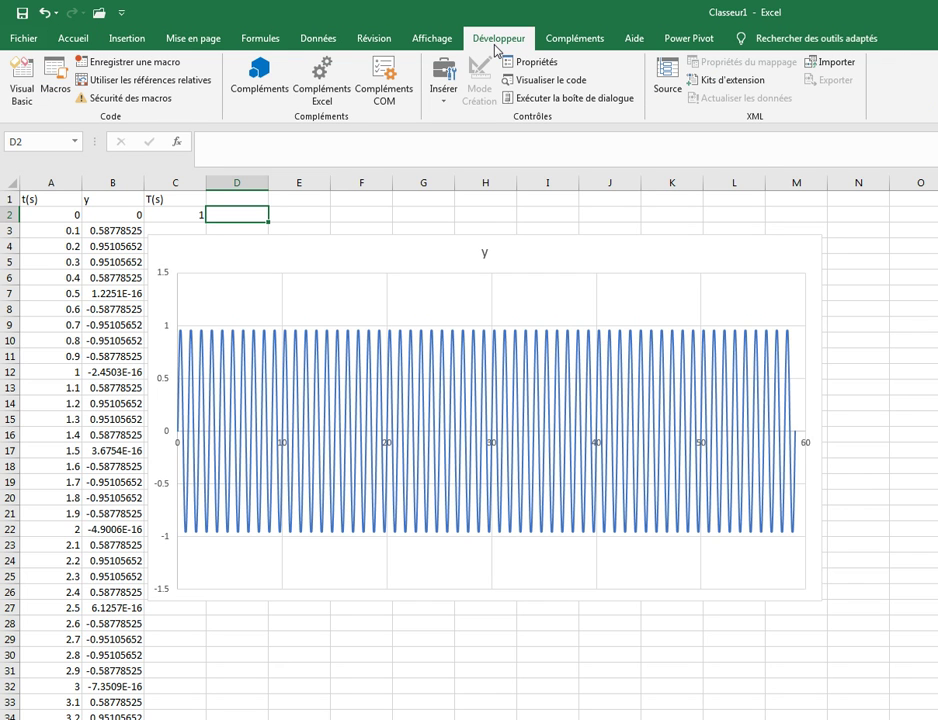
click(20, 38)
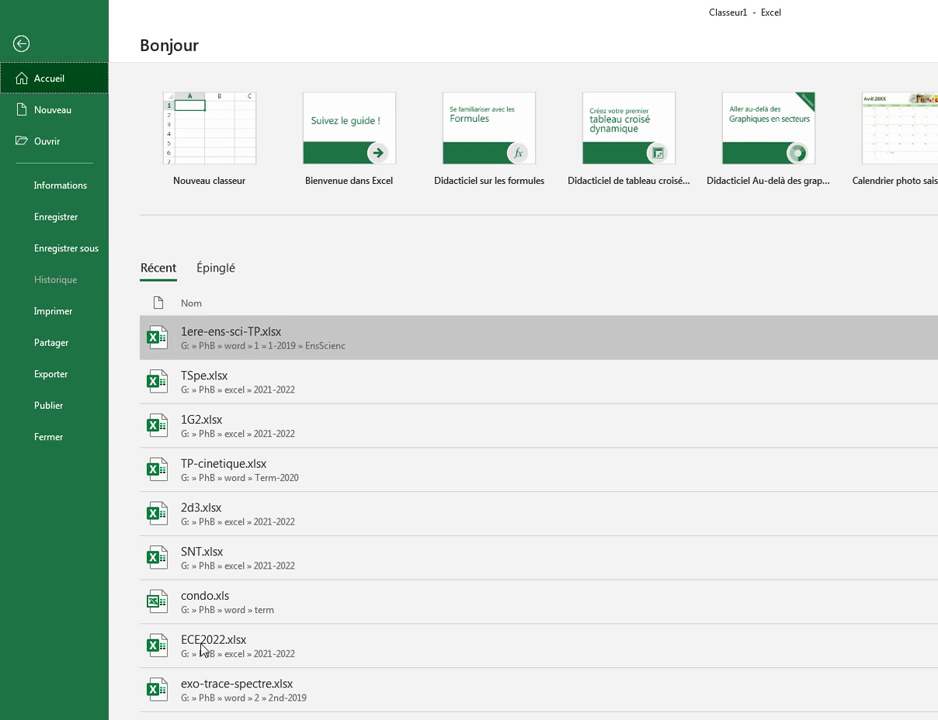
key(alt+t)
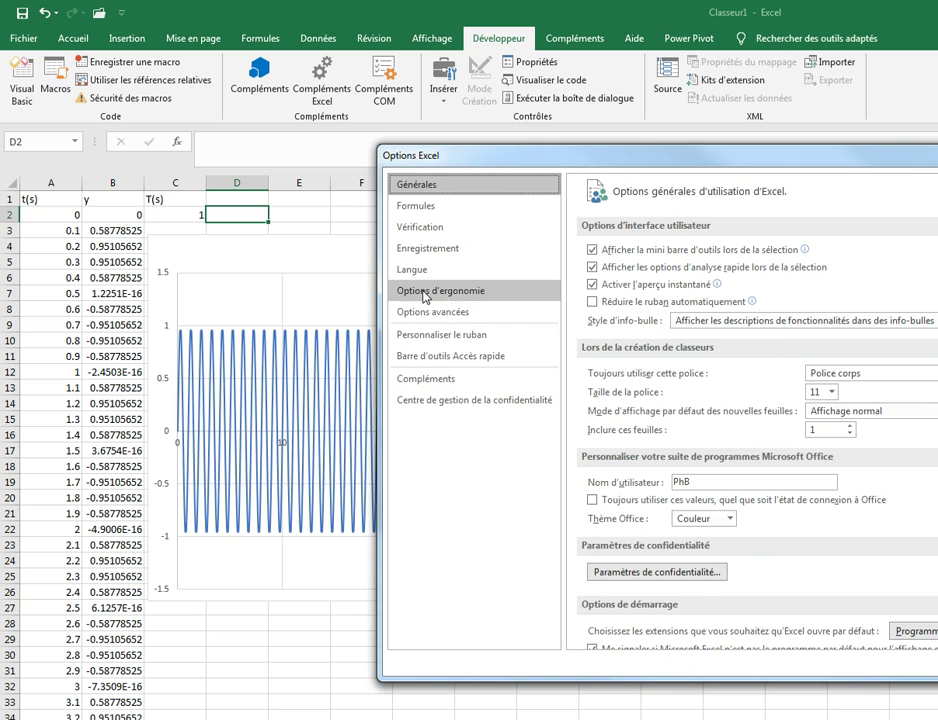
click(427, 339)
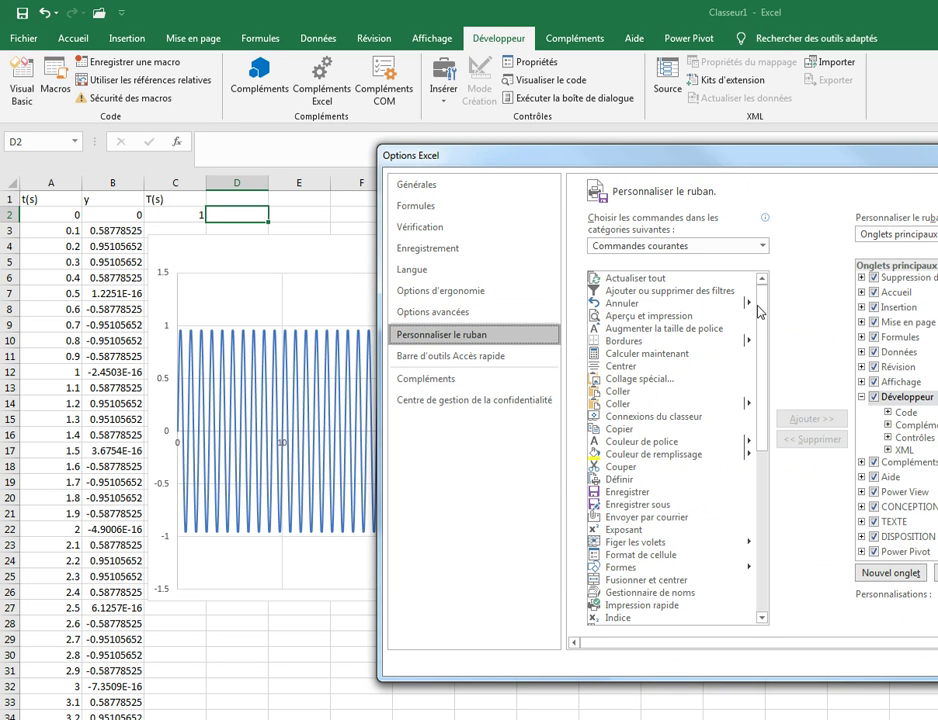
click(760, 248)
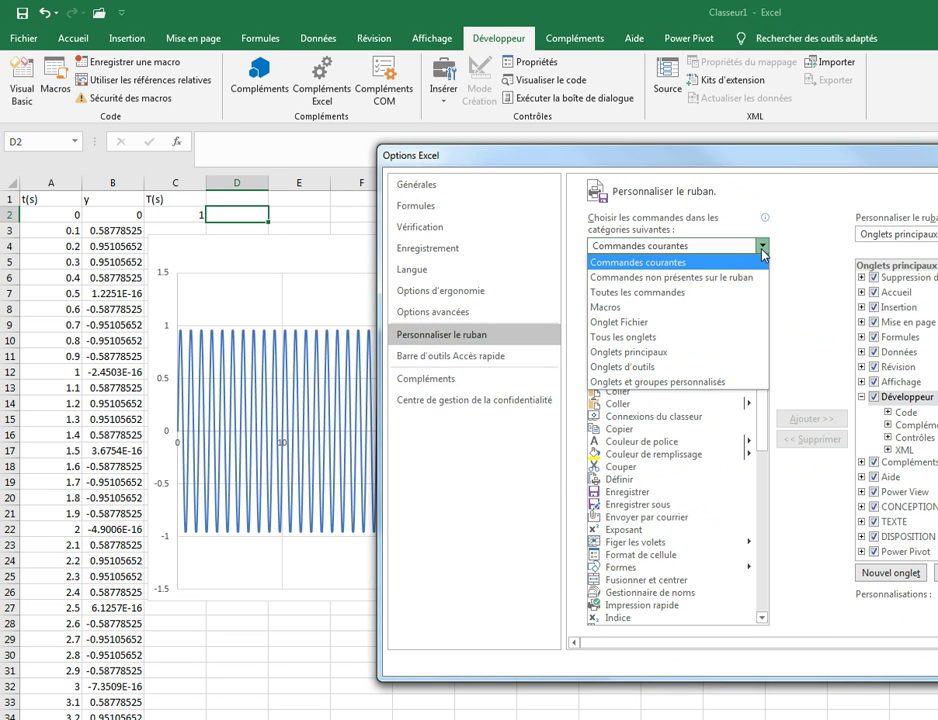
click(630, 338)
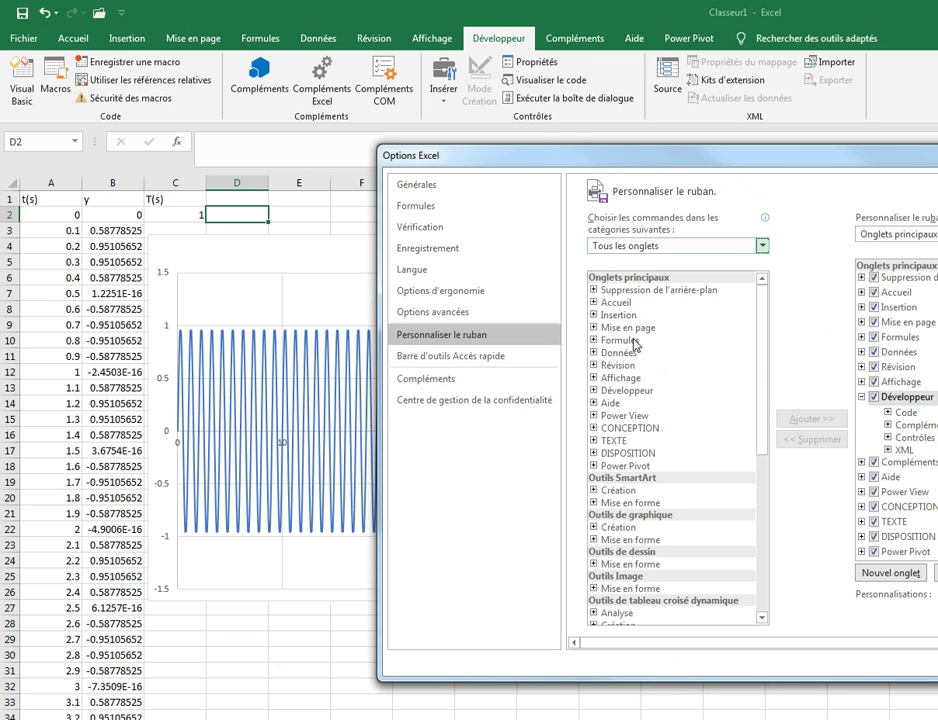
click(633, 393)
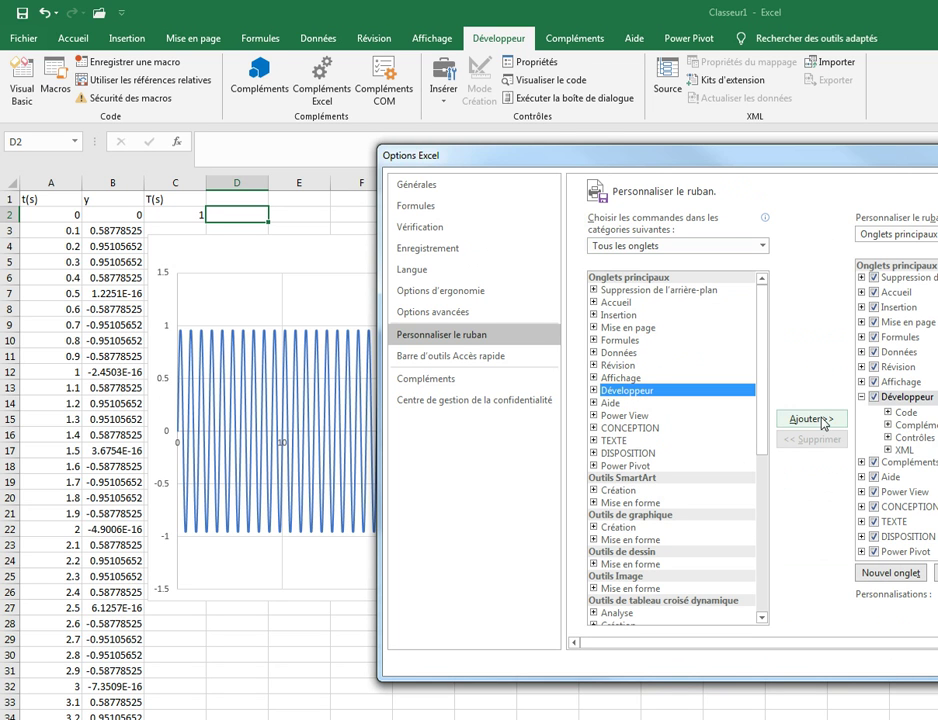
click(925, 399)
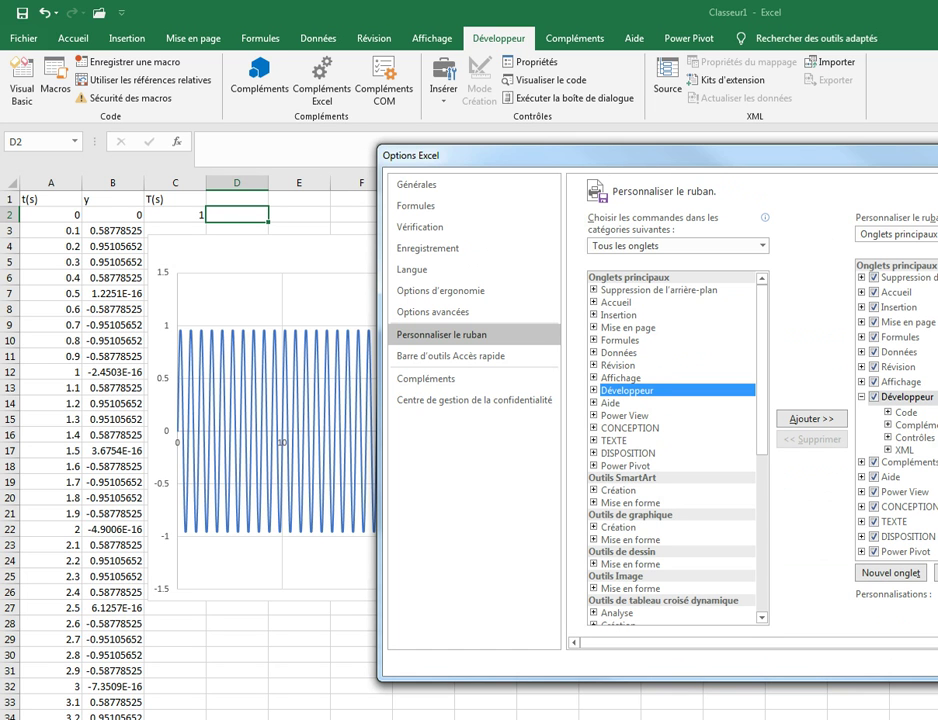
key(Return)
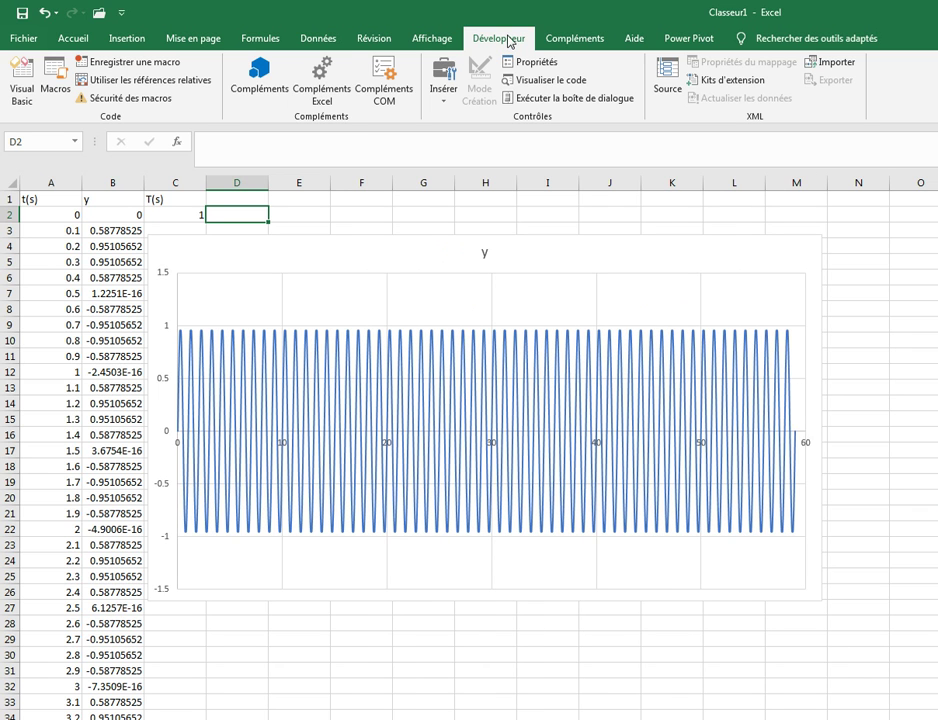
- Draw a horizontal scroll bar form control across the lower part of the chart, just above the -1.5 gridline
click(448, 105)
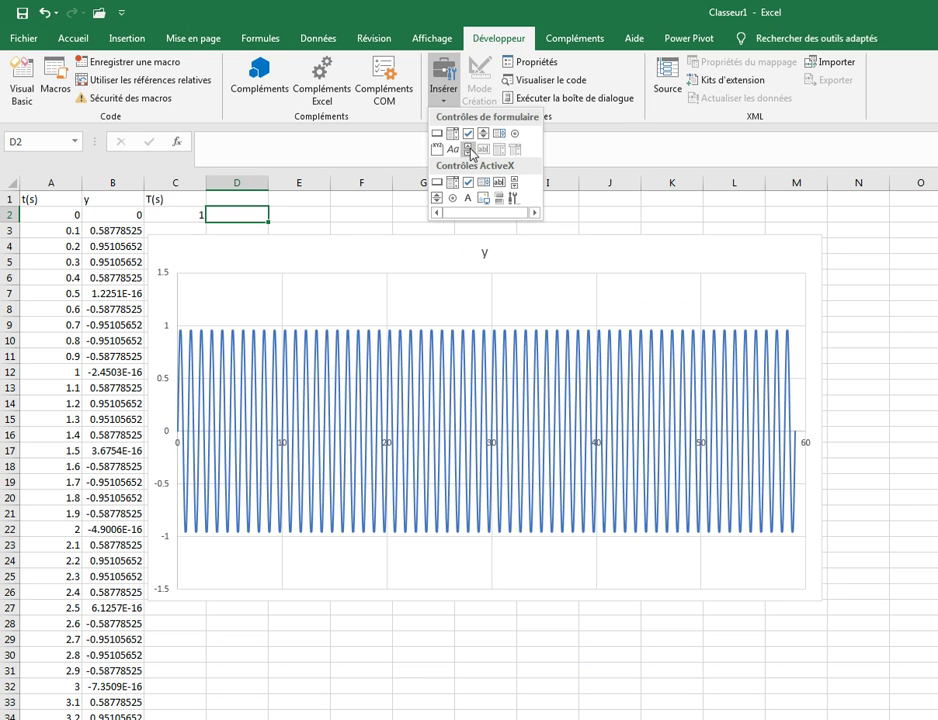
click(468, 150)
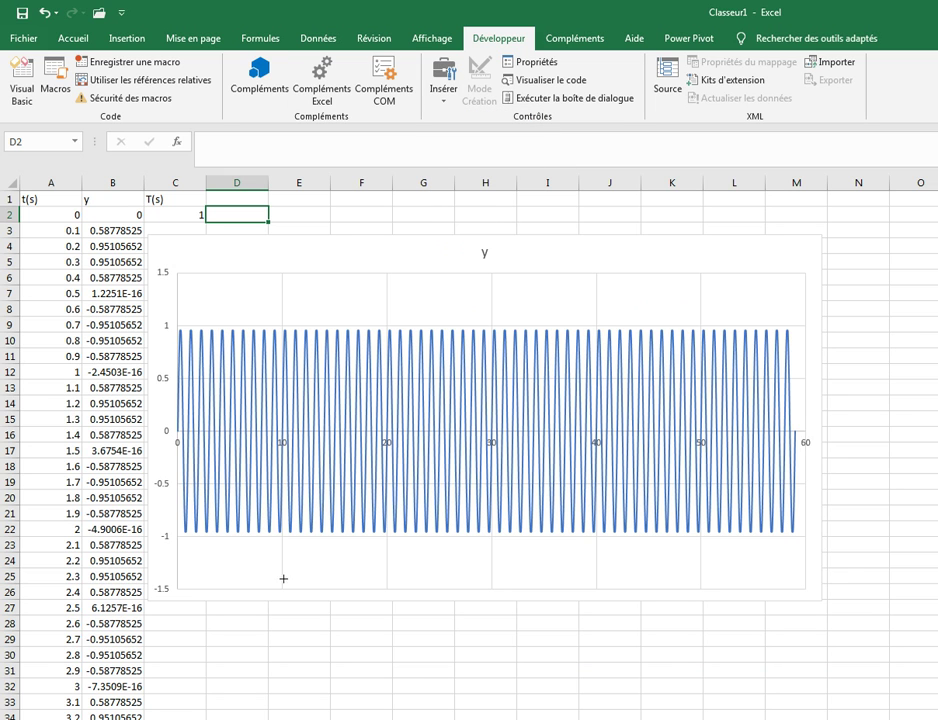
drag(237, 556, 549, 573)
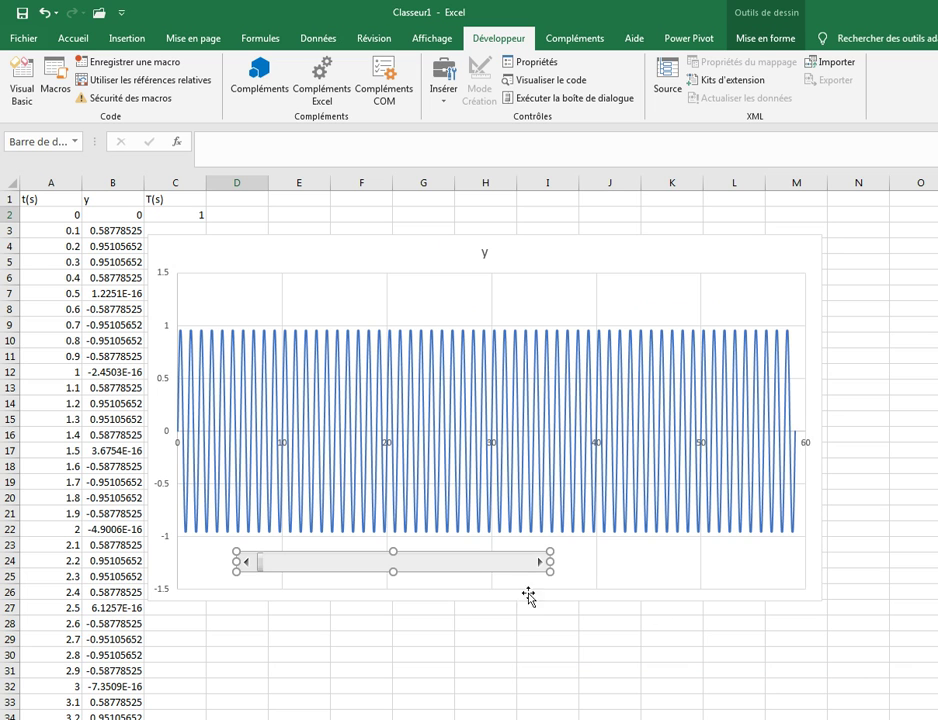
- Set the scroll bar's current value to 1, minimum to 1, maximum to 10 and page change to 2
right_click(453, 567)
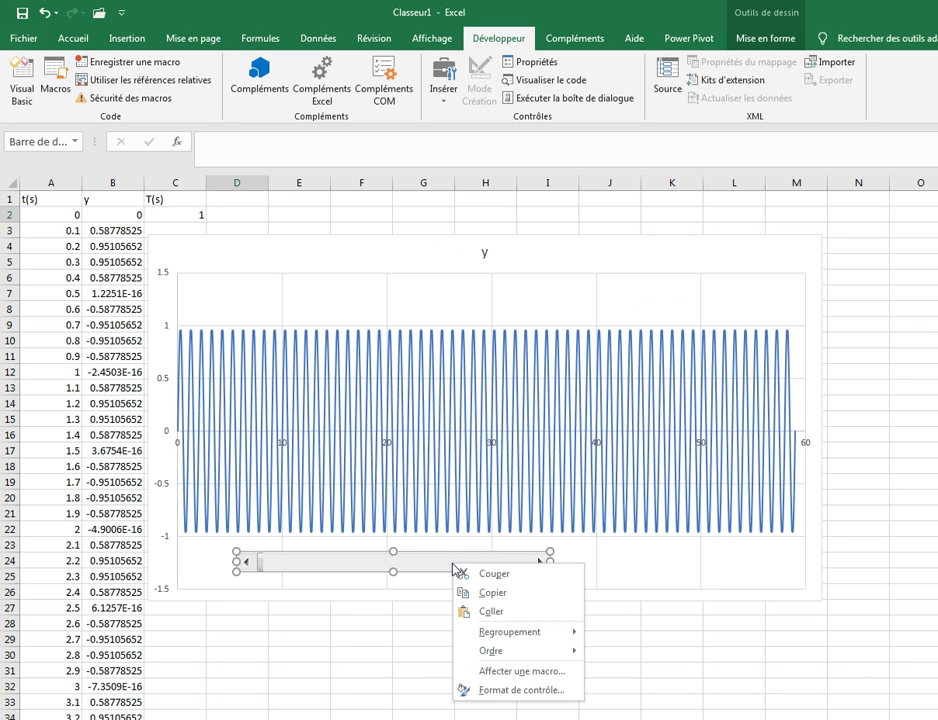
click(500, 690)
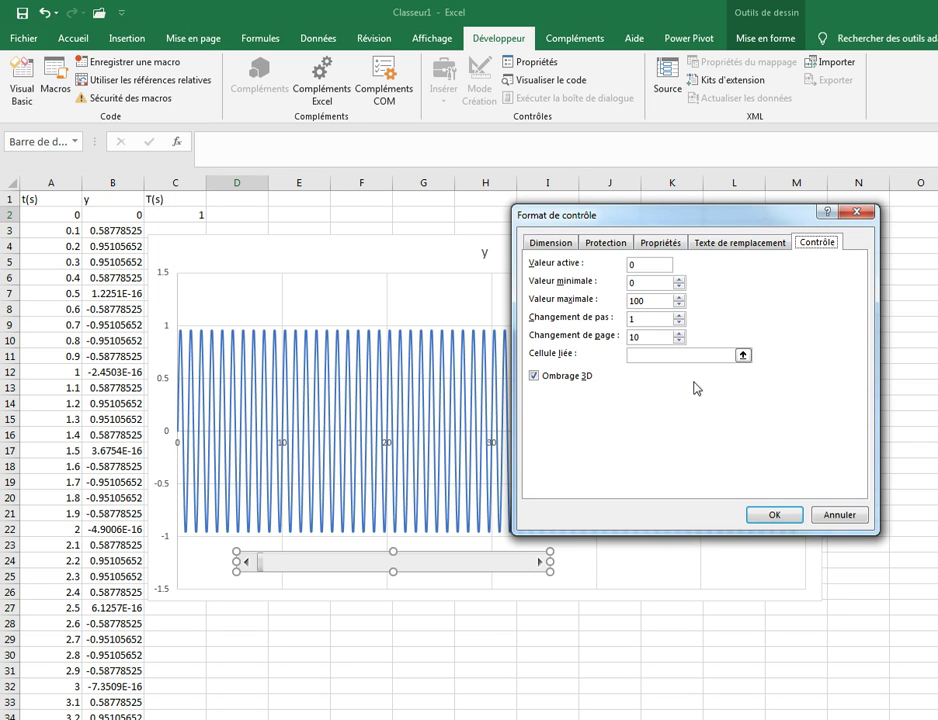
double_click(630, 265)
text(1)
double_click(635, 283)
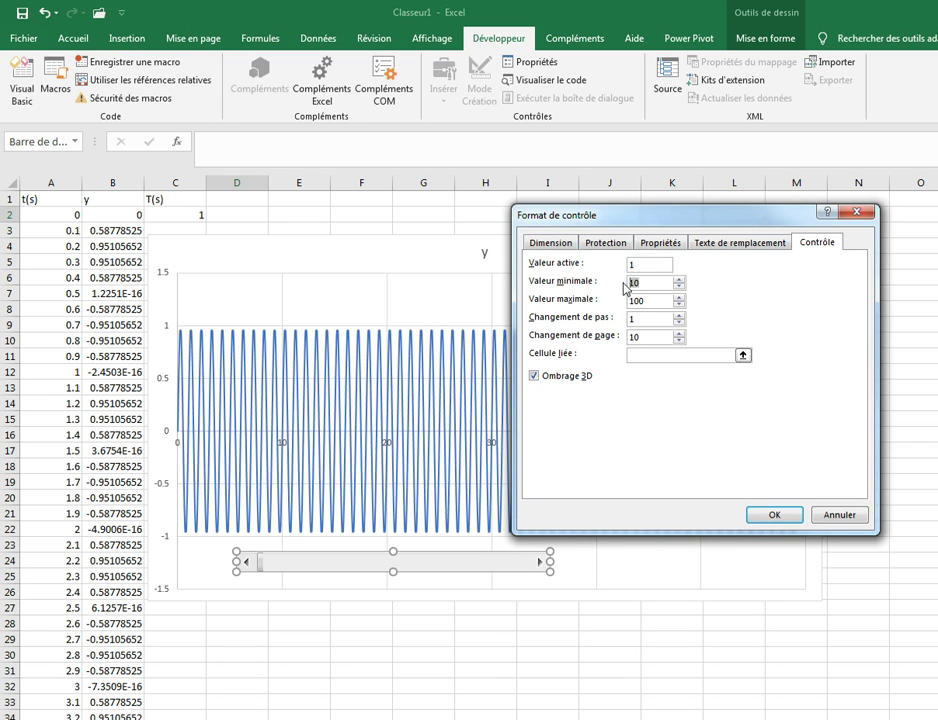
text(1)
double_click(639, 300)
text(1)
double_click(640, 337)
text(2)
- Link the scroll bar to cell $C$2 and move it to just below the chart title
click(686, 357)
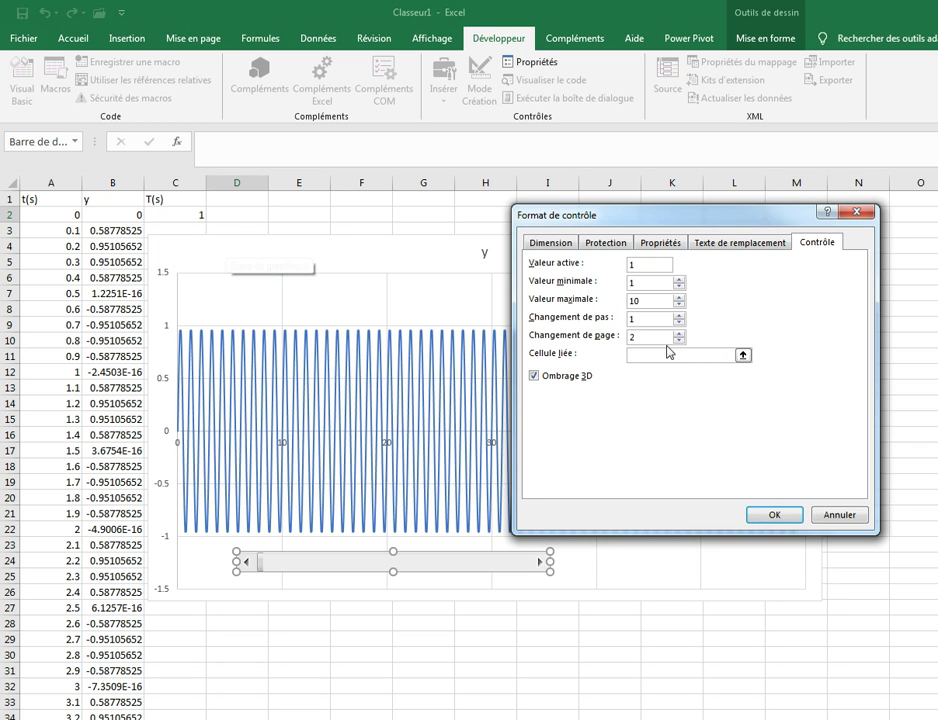
click(182, 218)
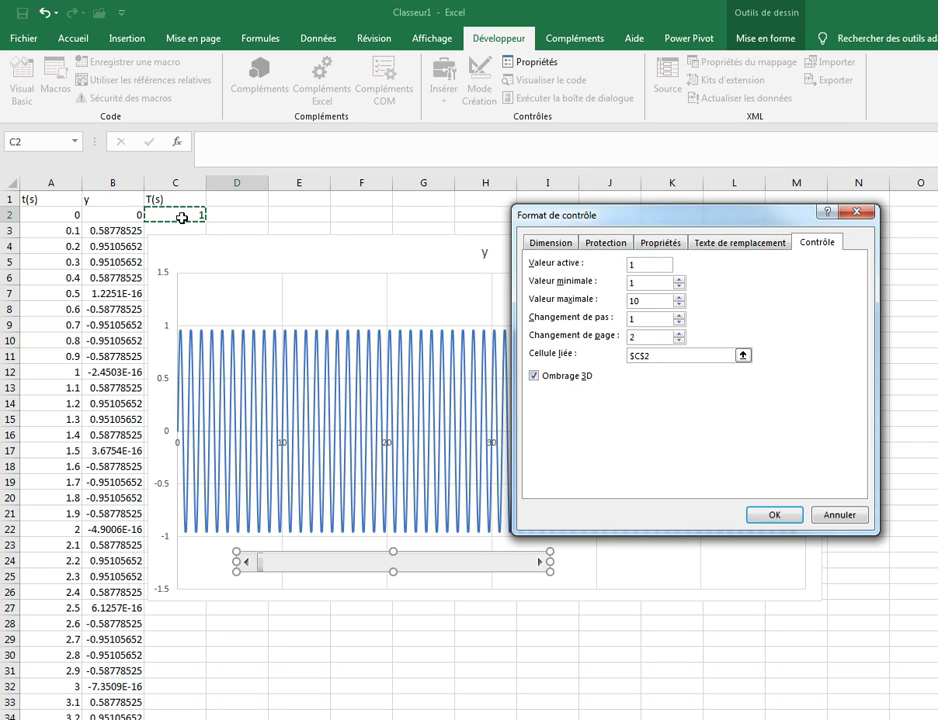
click(771, 515)
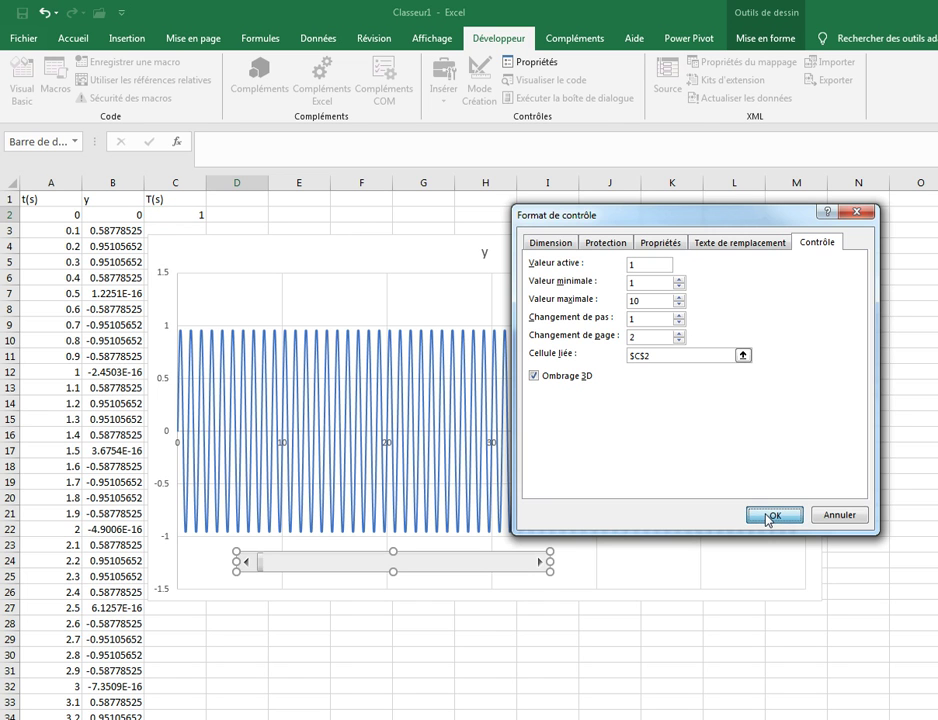
drag(420, 565, 540, 272)
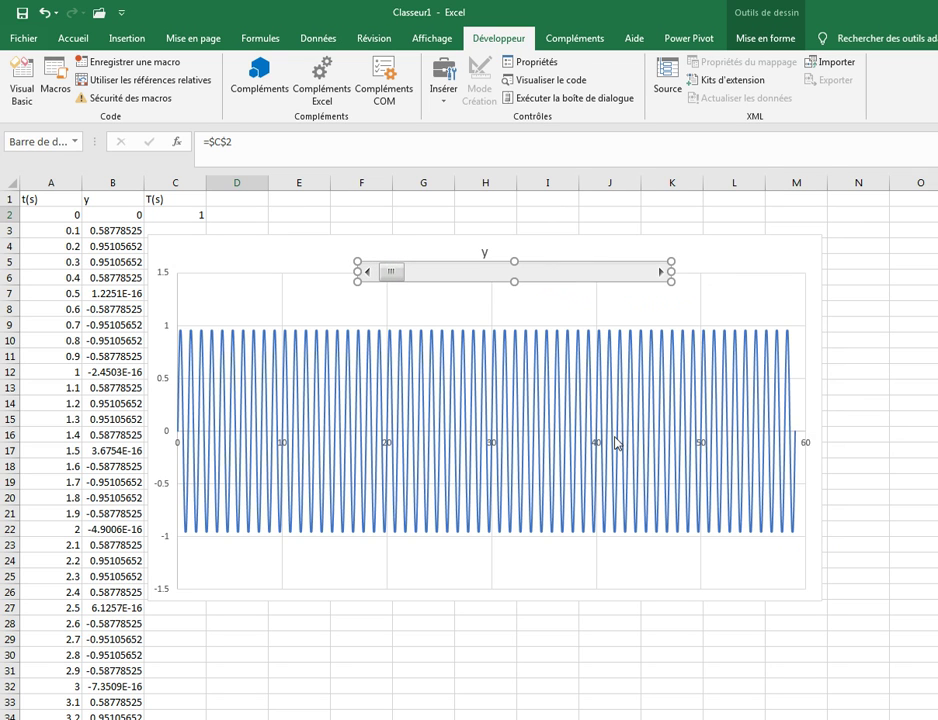
- Link the chart title to the period cell with the formula =Feuil1!$C$2
click(484, 251)
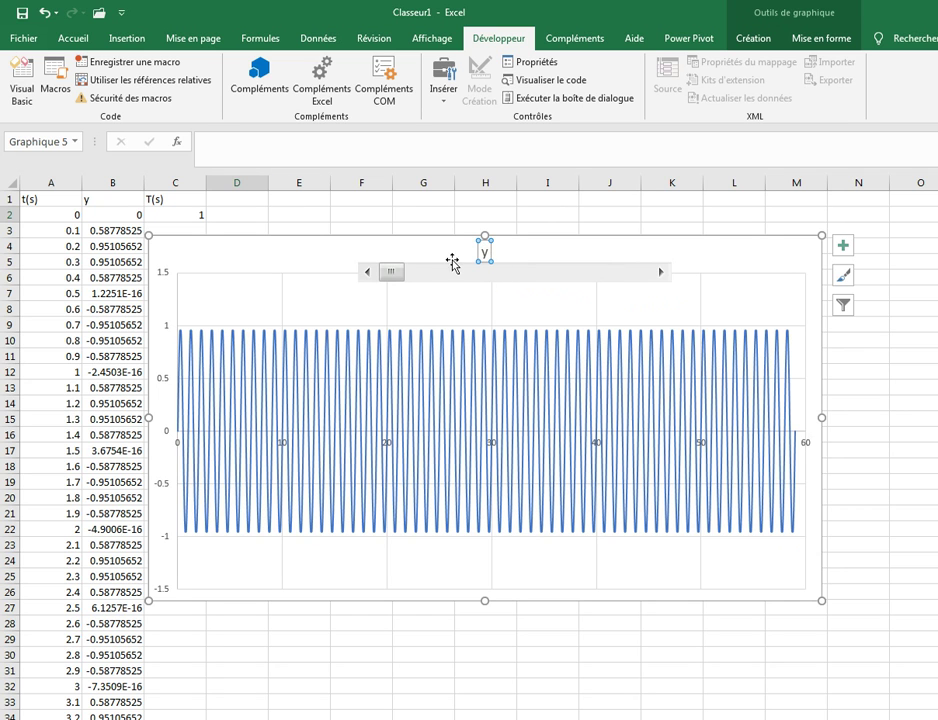
click(321, 158)
text(=)
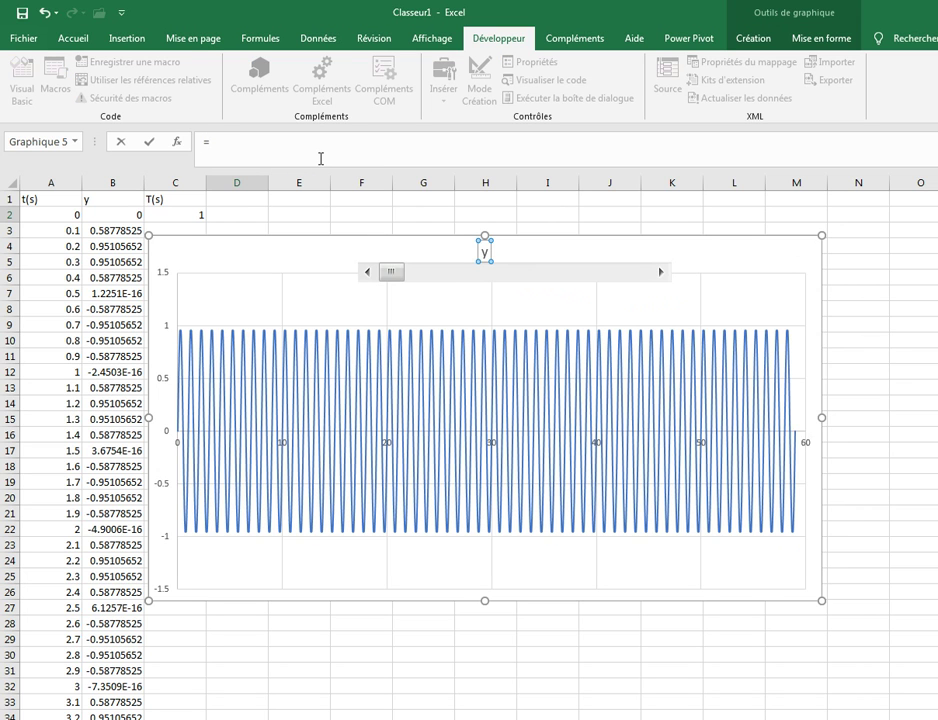
click(173, 216)
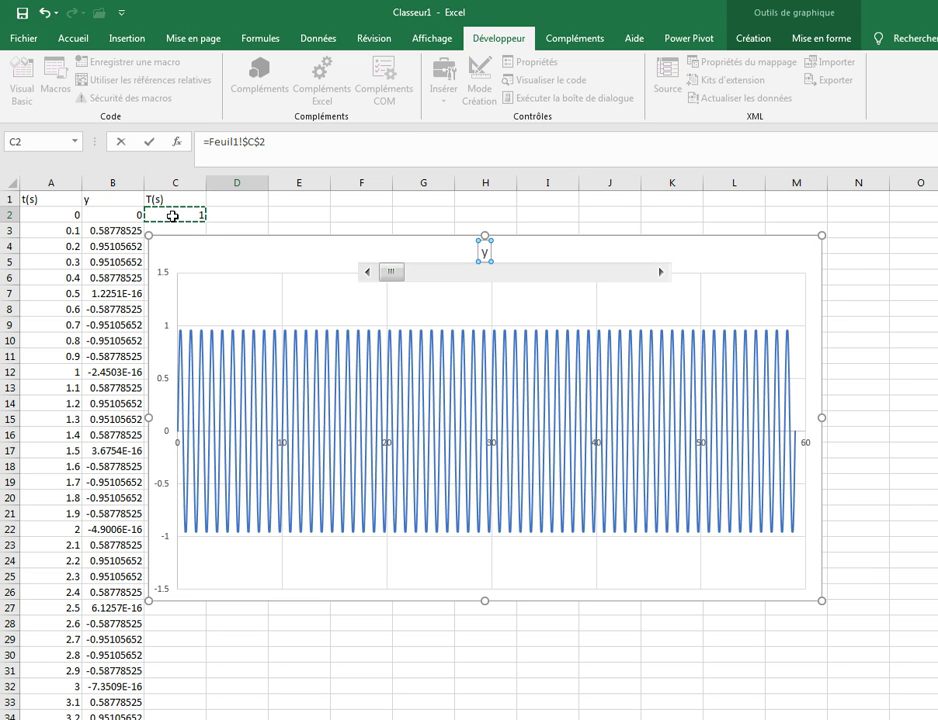
key(Return)
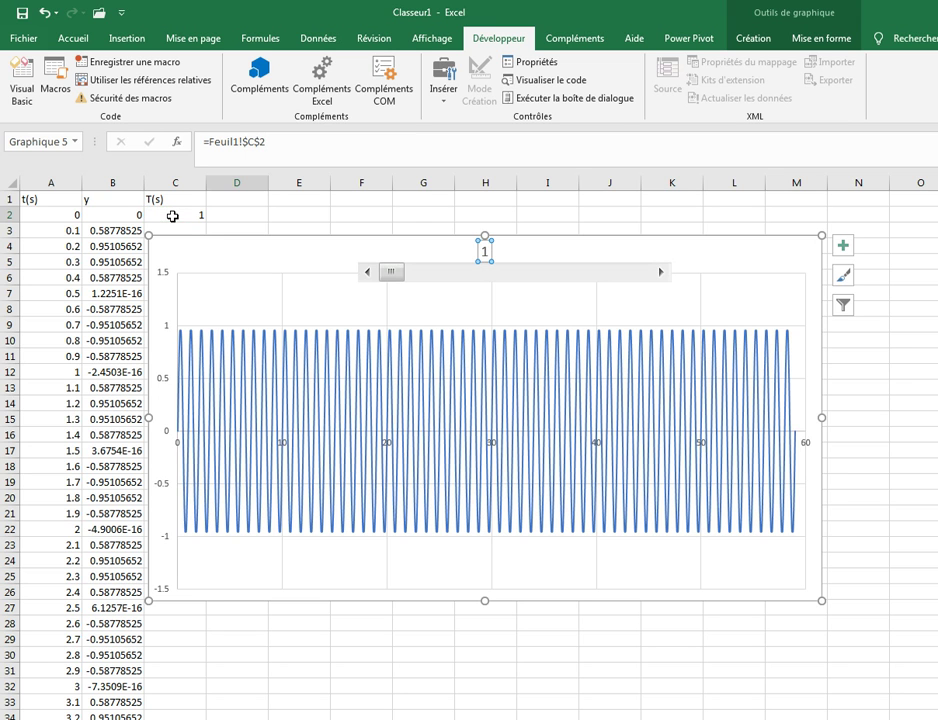
- Move the chart slightly up and left to the top of row 3, and enlarge it down to row 29 and across to column O
click(753, 225)
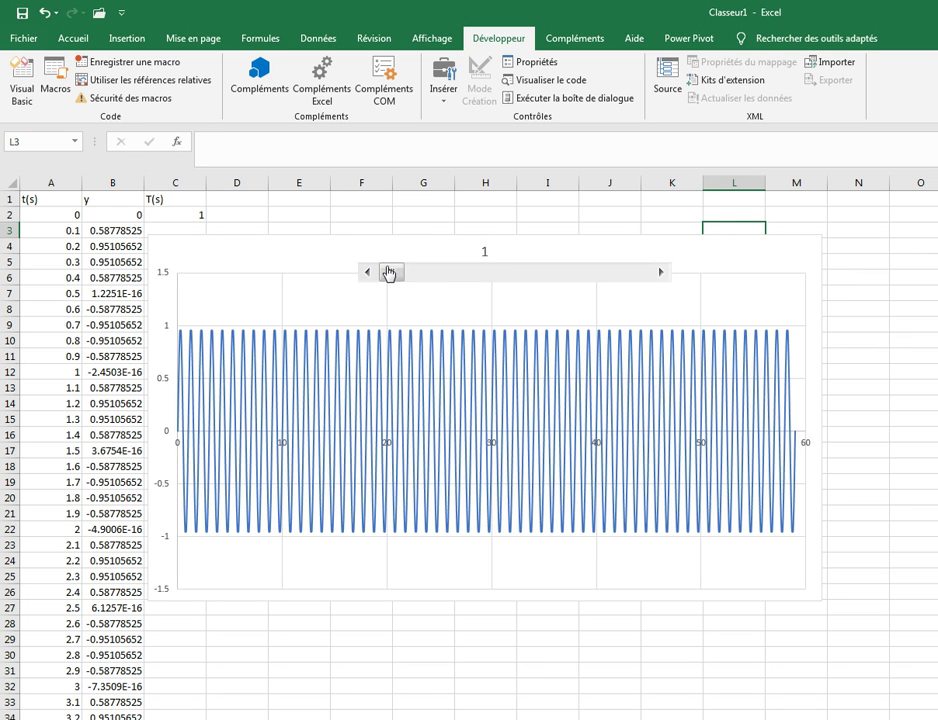
mouse_move(421, 241)
mouse_down()
mouse_move(337, 201)
mouse_move(409, 228)
mouse_up()
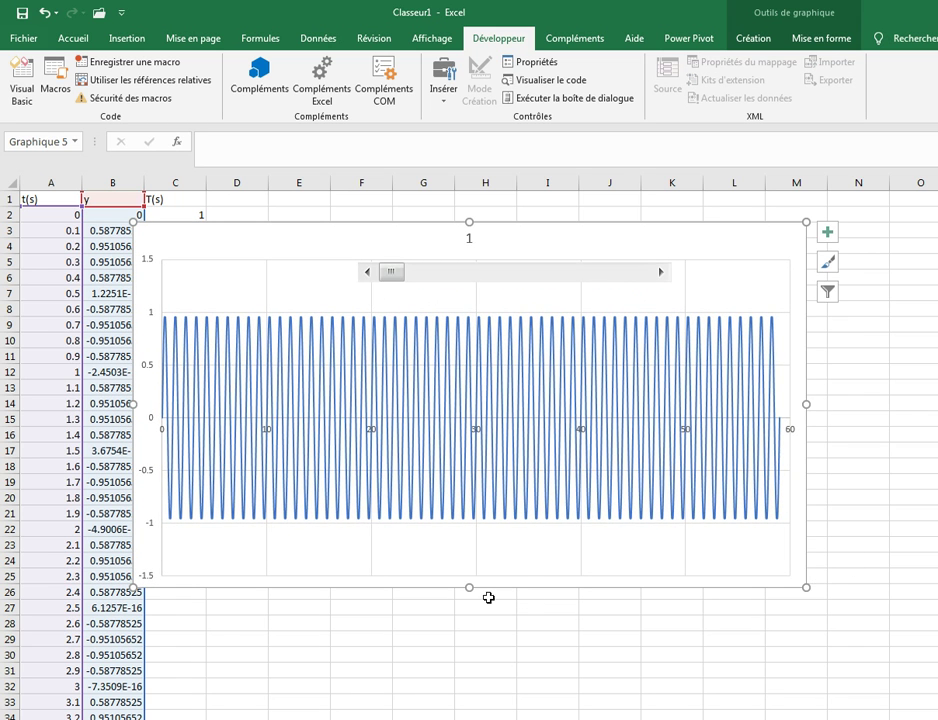
drag(472, 591, 475, 640)
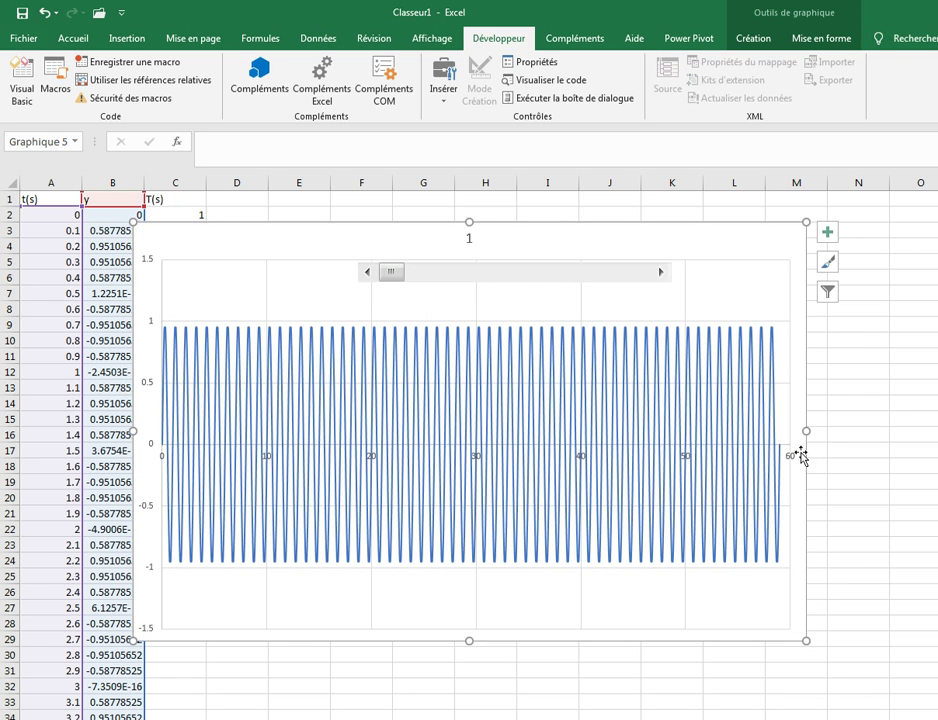
drag(806, 431, 904, 431)
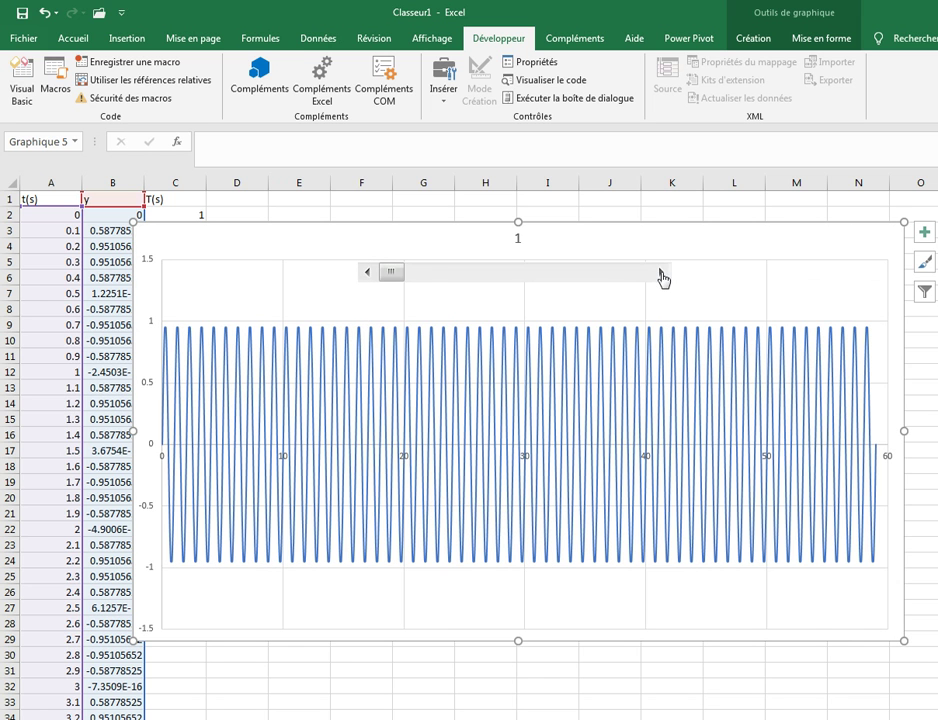
- Raise the period one unit at a time with the chart's scroll bar until it reaches 10
click(660, 275)
click(660, 275)
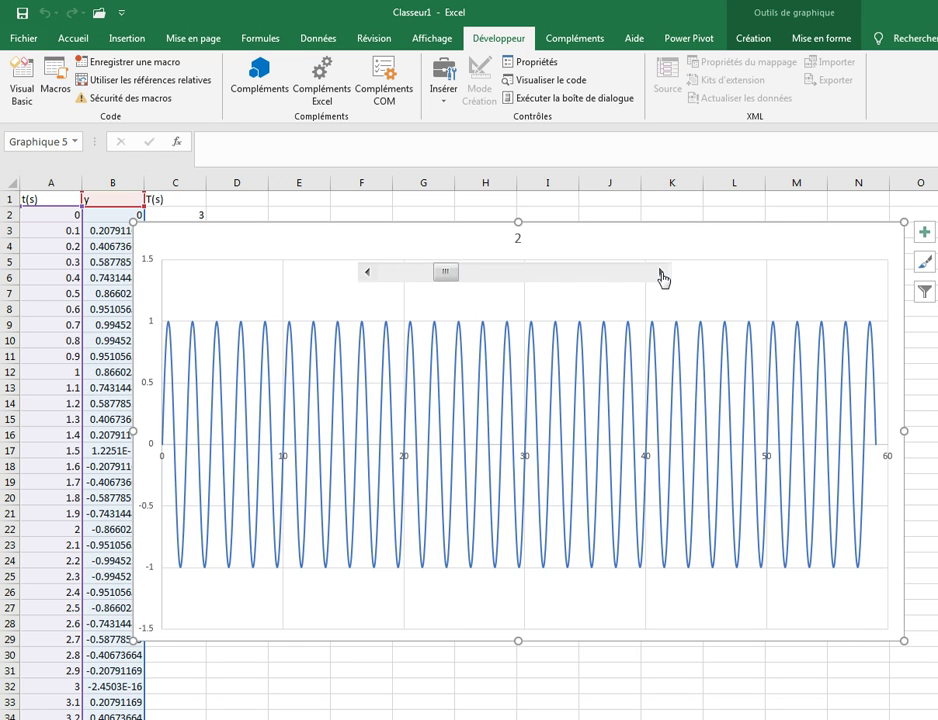
click(660, 275)
click(660, 275)
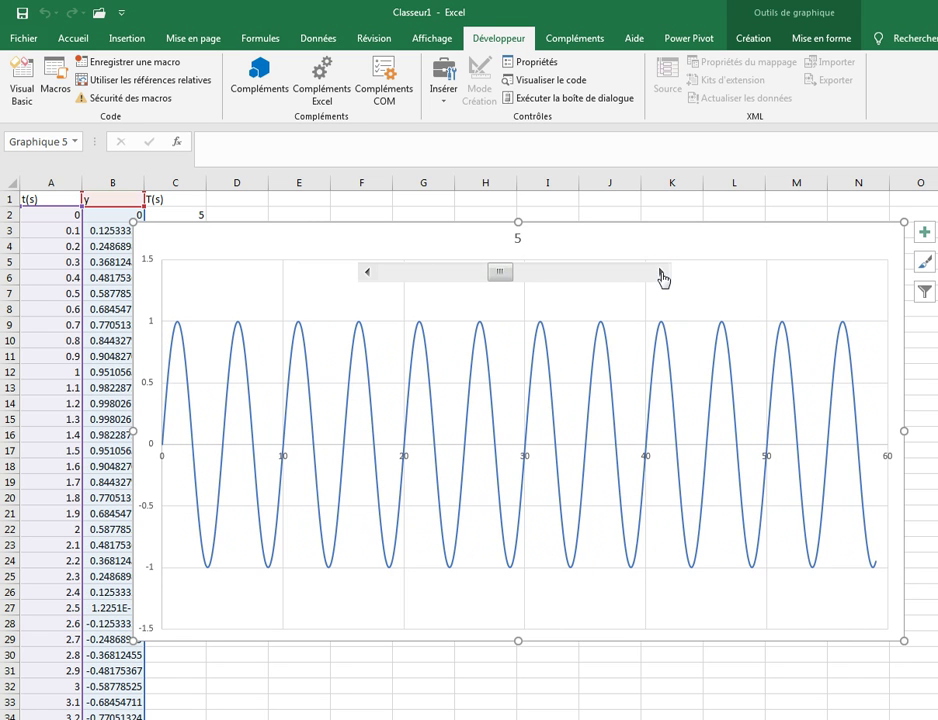
click(660, 275)
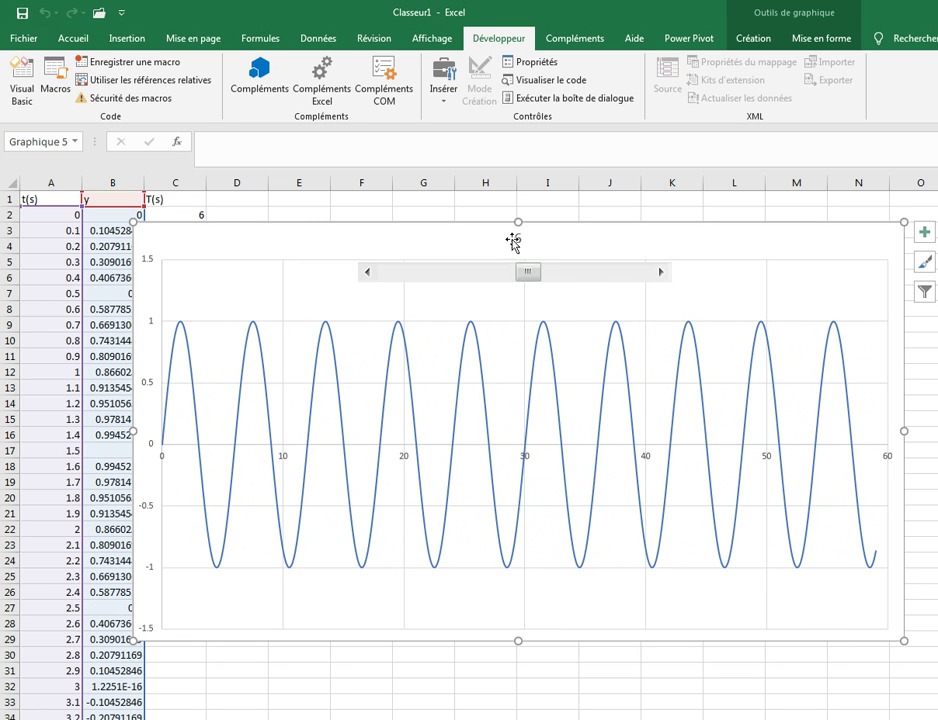
click(660, 275)
click(660, 275)
click(660, 275)
click(660, 275)
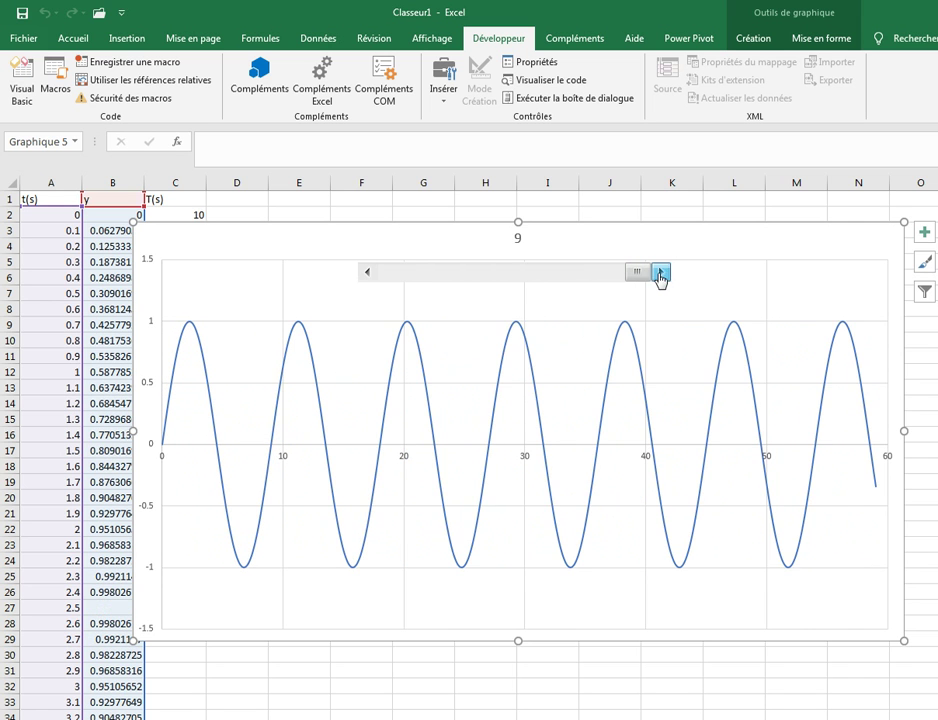
- Lower the period one unit at a time with the scroll bar to 6
click(369, 279)
click(369, 279)
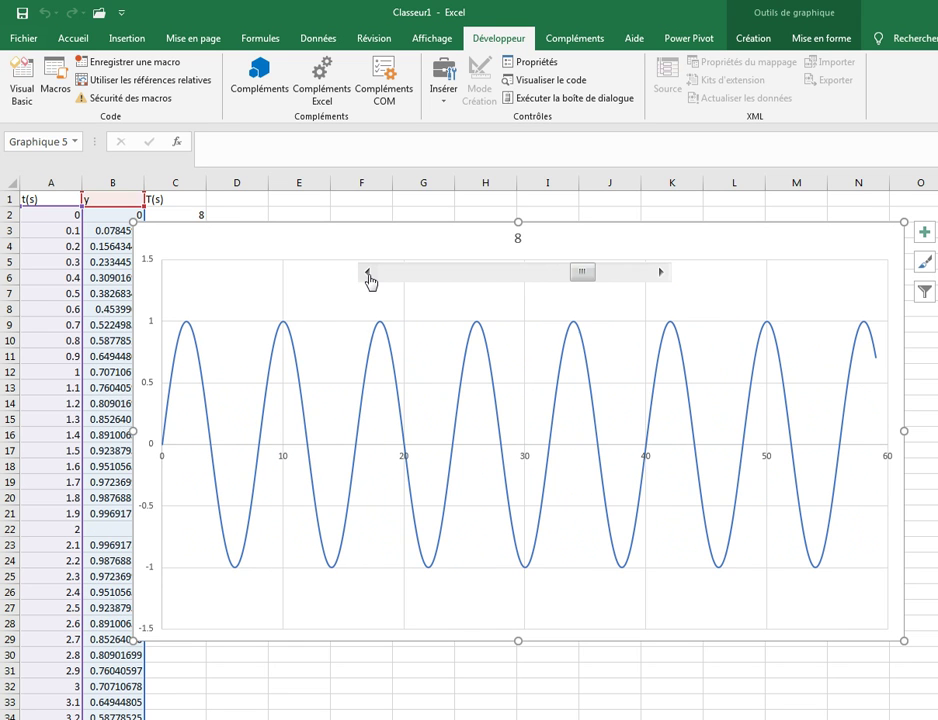
click(369, 279)
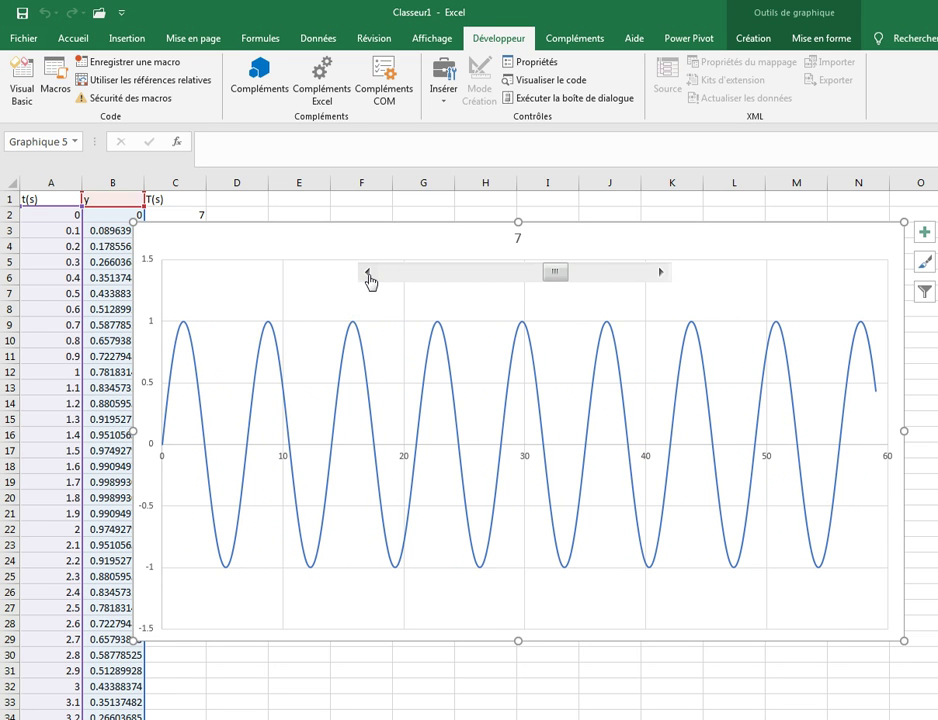
click(369, 279)
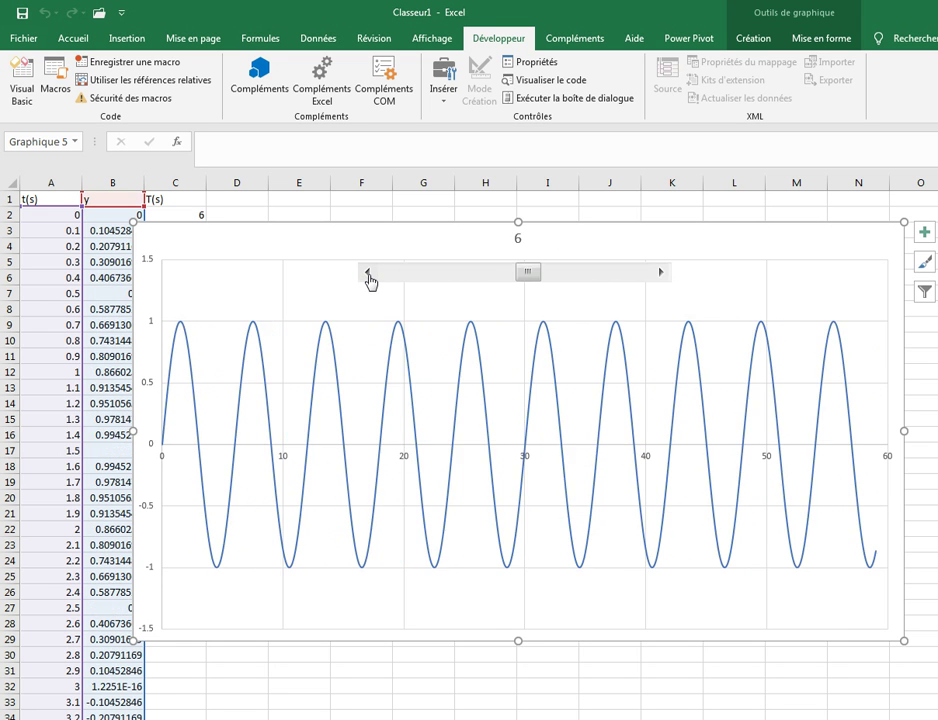